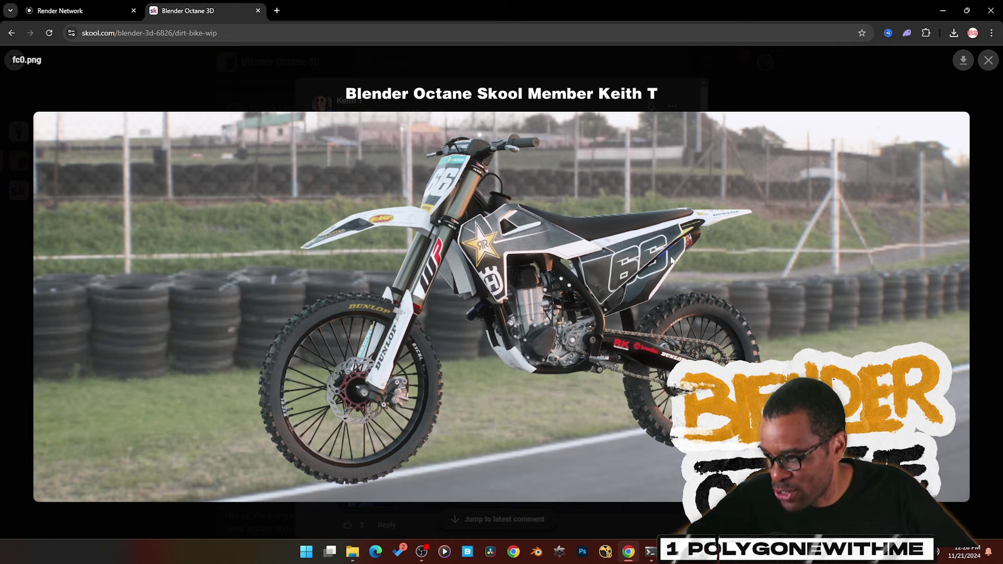
View the dirt bike and 64' Impala renders in the community posts, closing each enlarged image.
click(988, 61)
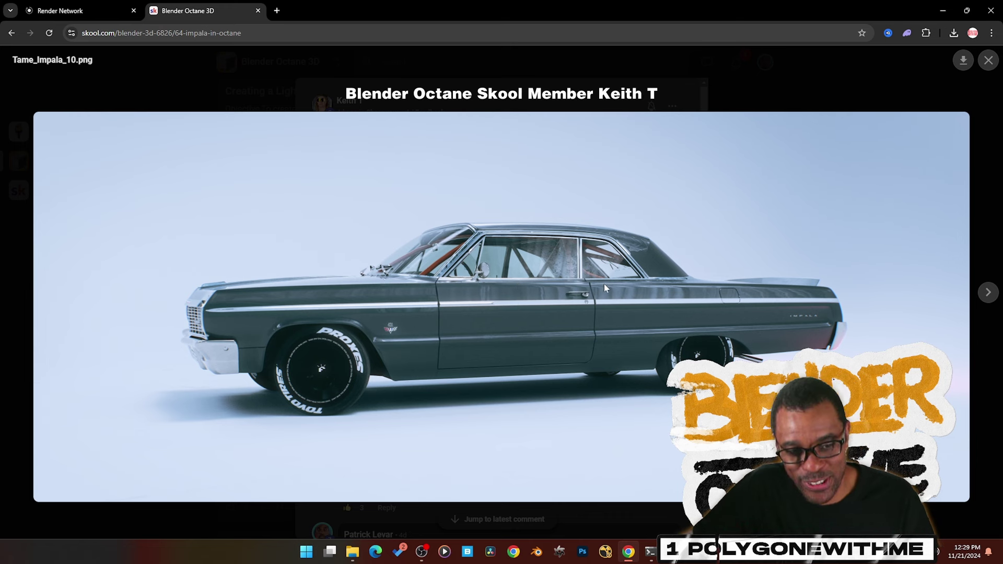
click(988, 60)
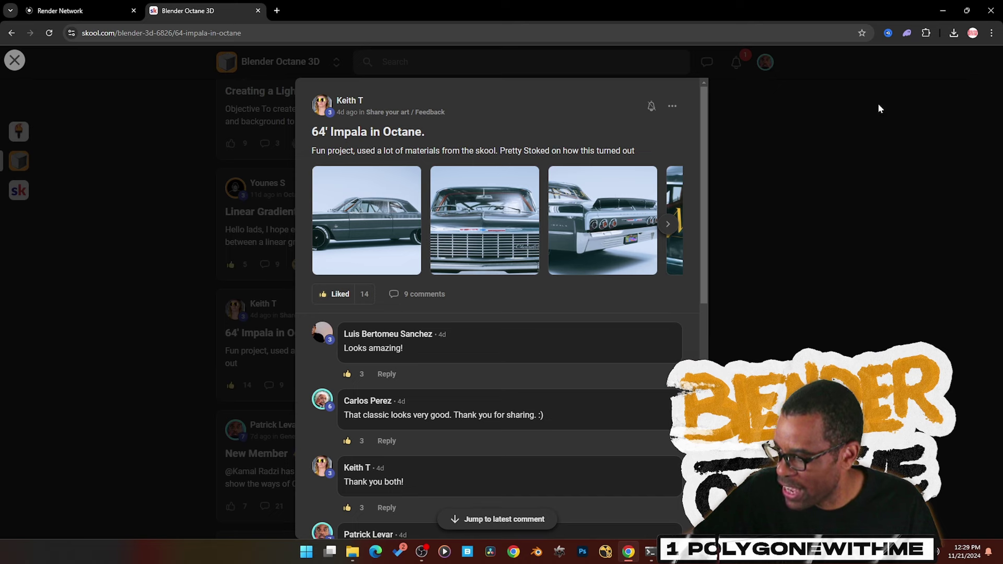
click(524, 242)
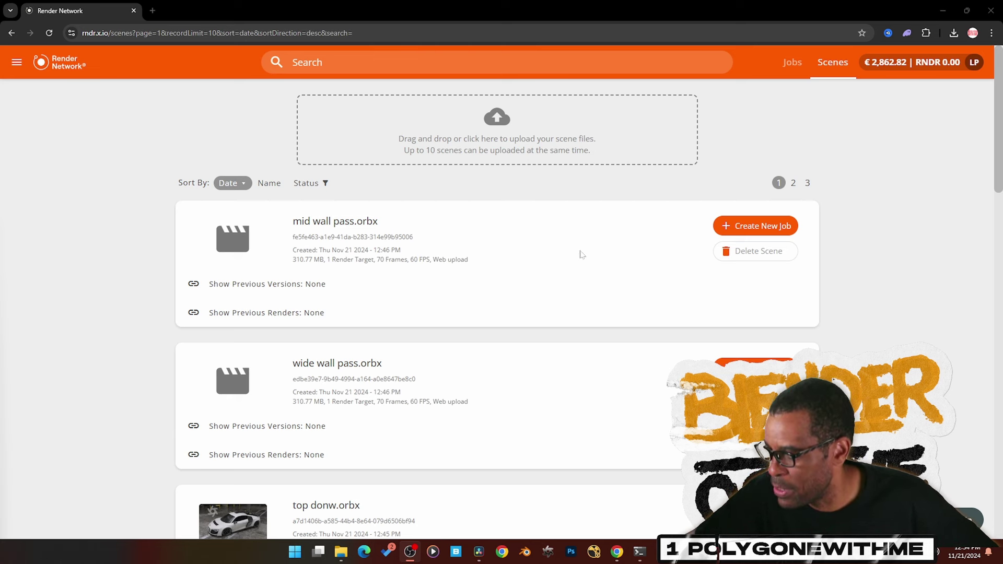
Create a new render job for mid wall pass.orbx, review its render settings and advanced options, and continue to output selection.
click(726, 229)
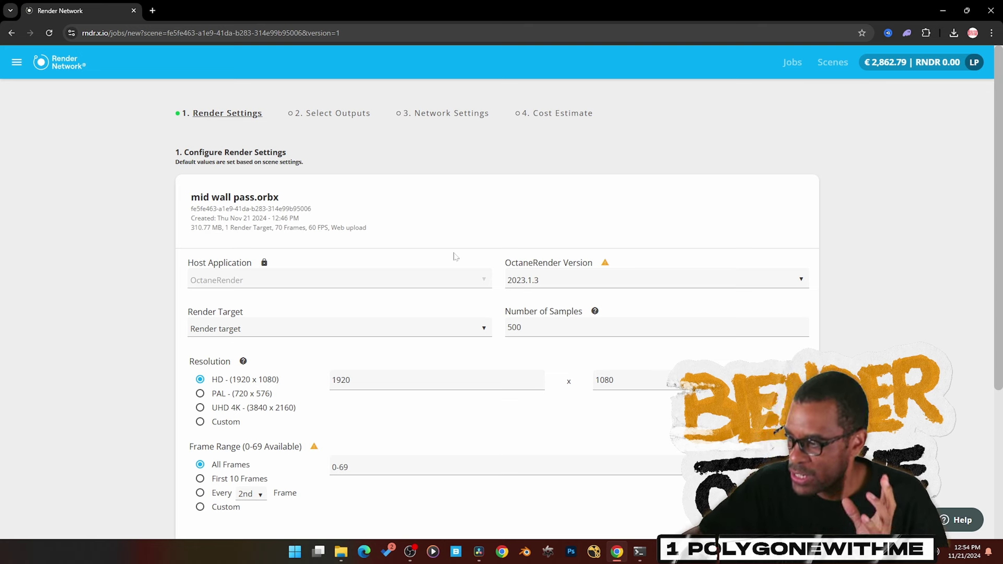
scroll(453, 256, down, 1)
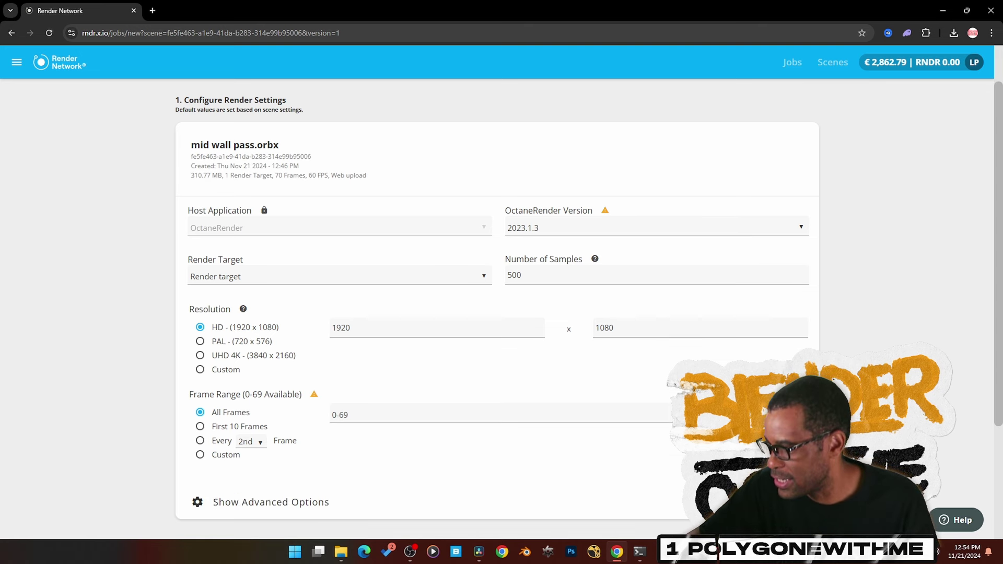
scroll(526, 317, down, 2)
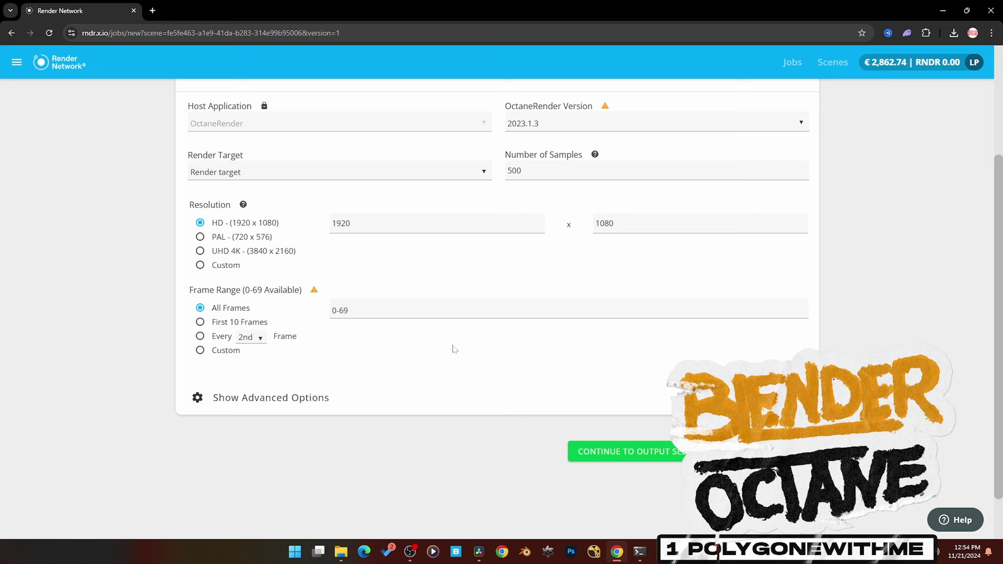
click(293, 400)
scroll(430, 375, down, 5)
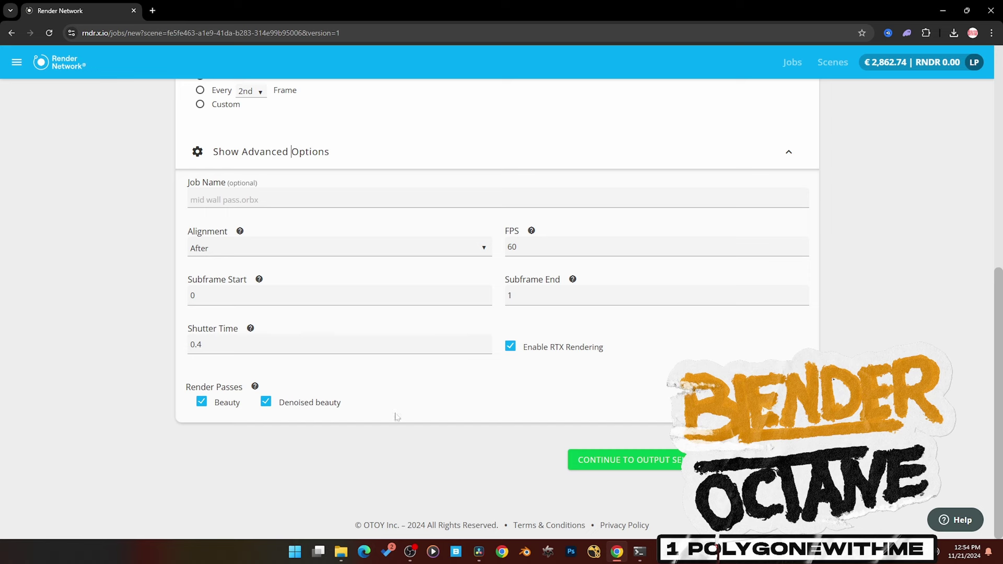
click(613, 464)
Set the EXR output to DWAA compression with Multilayer enabled and continue to the network settings.
click(201, 203)
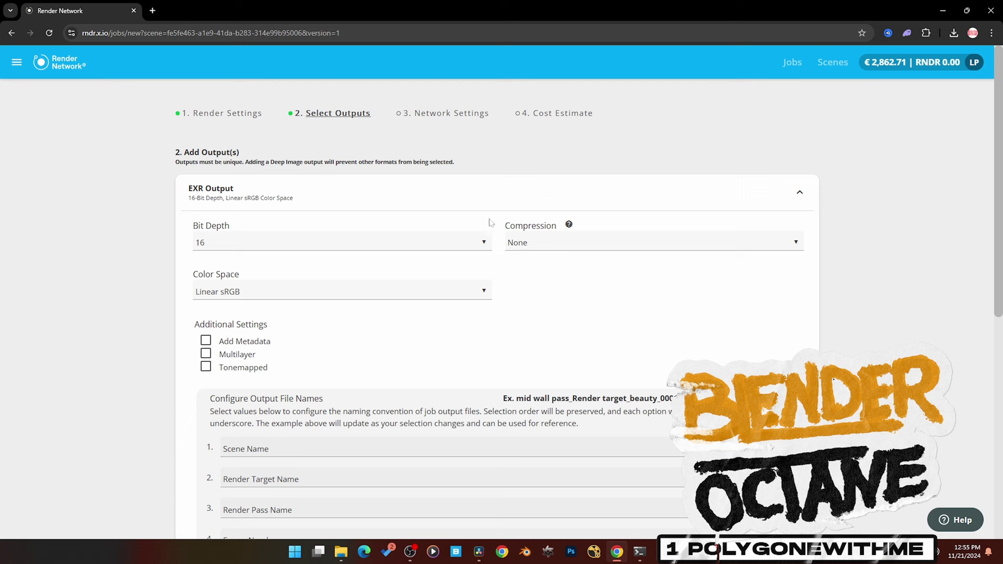
click(570, 244)
click(568, 348)
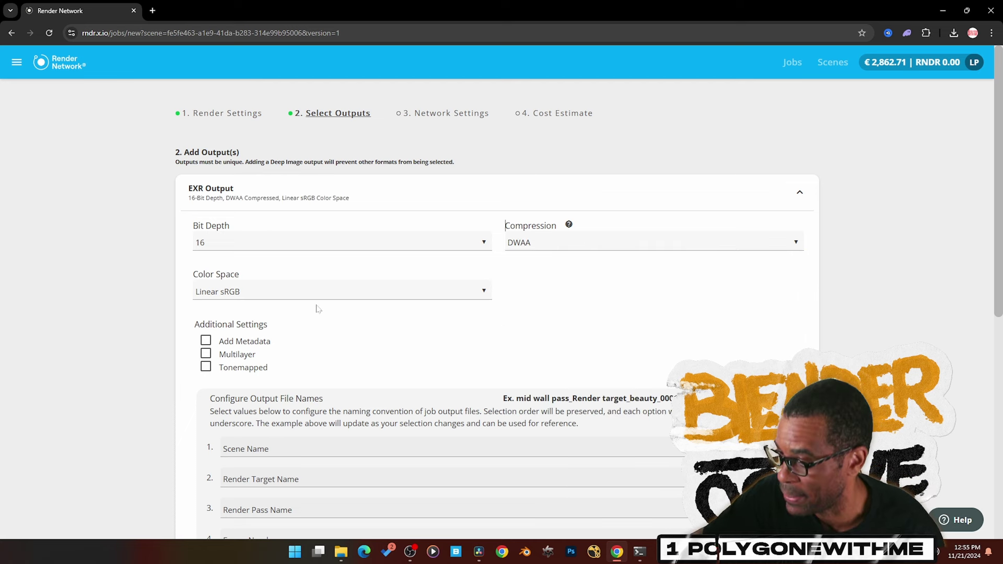
click(206, 357)
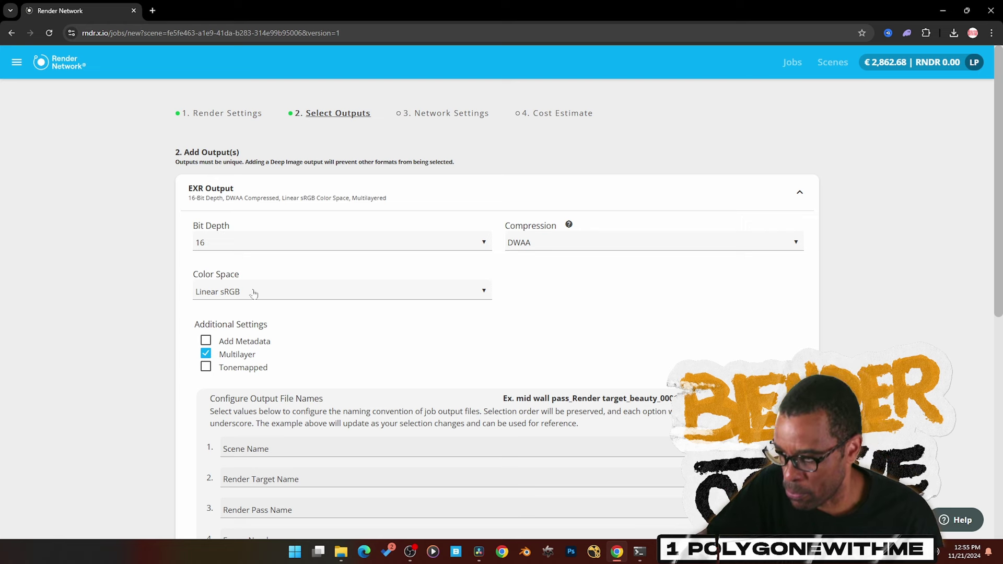
scroll(668, 244, down, 4)
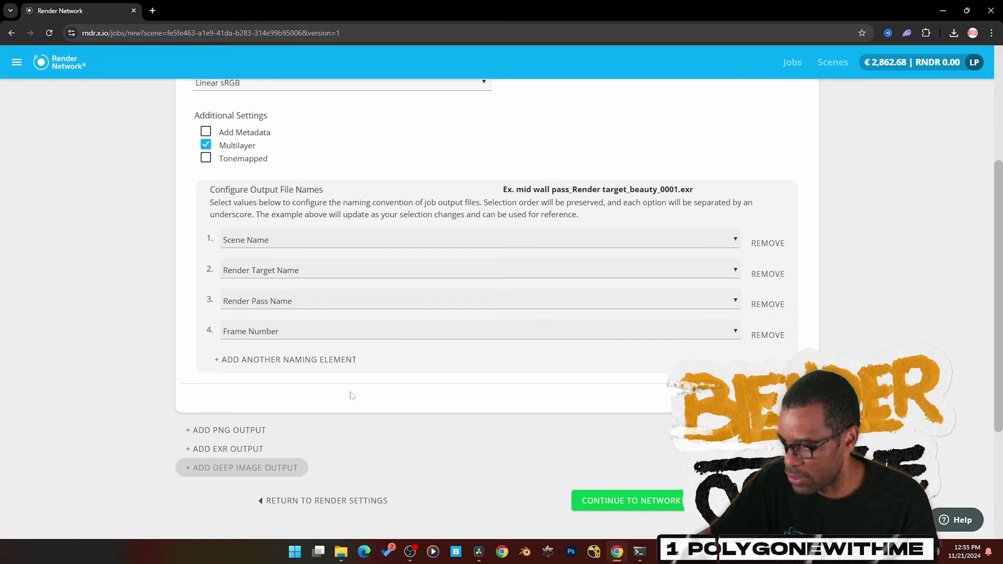
click(652, 499)
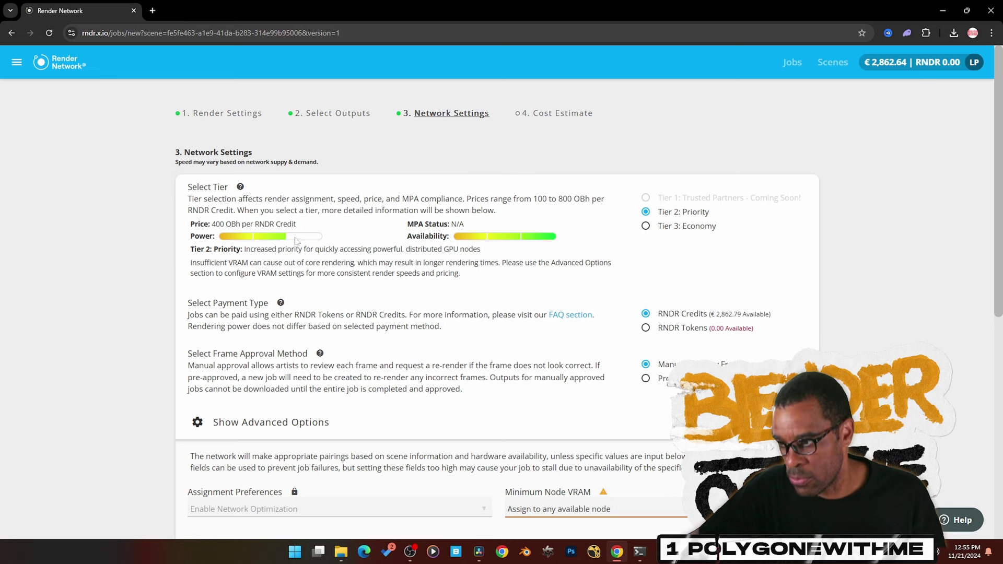
Choose the Tier 3: Economy render tier and continue to the cost estimate.
click(646, 227)
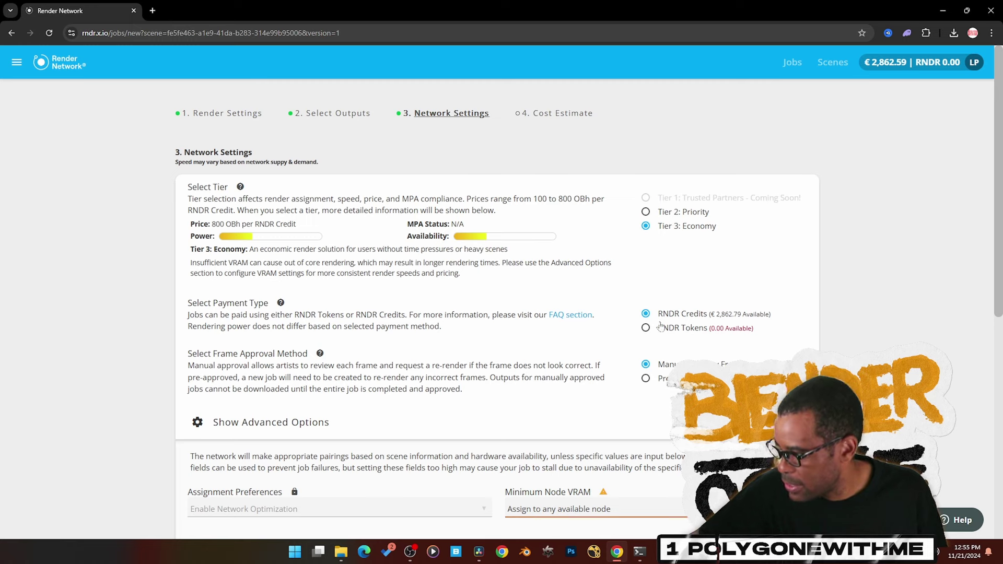
scroll(642, 418, down, 5)
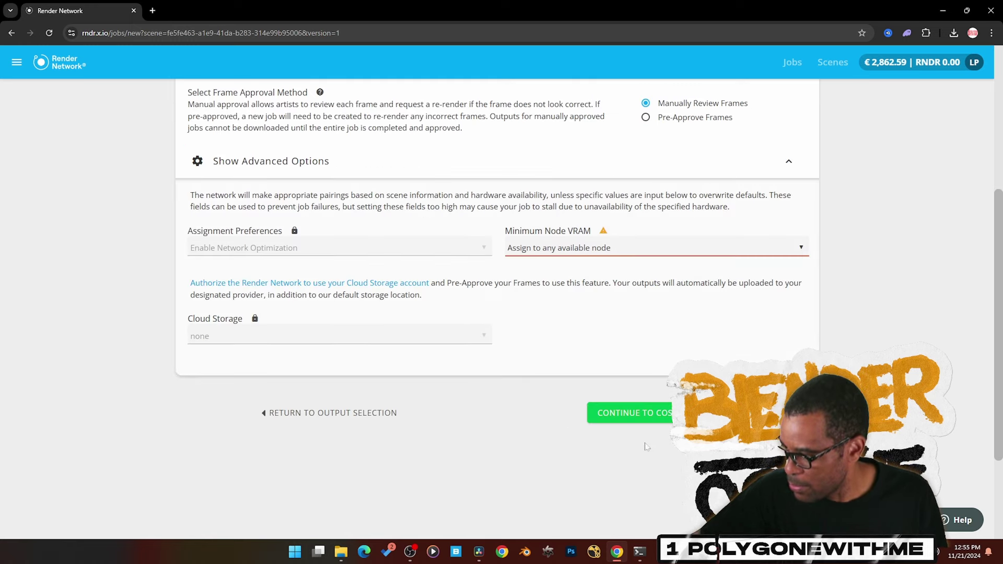
click(634, 423)
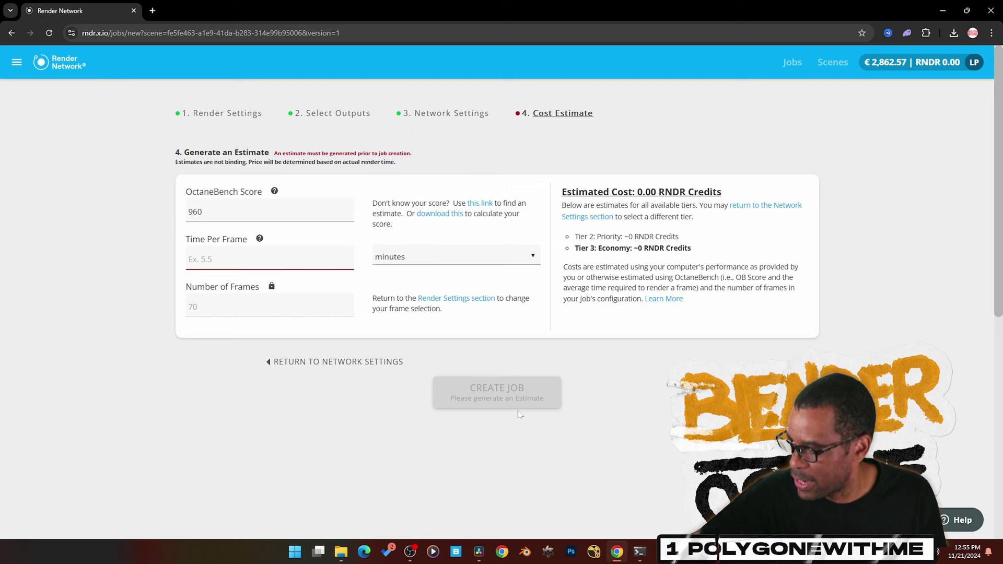
Estimate the cost with a time per frame of 30 seconds and create the render job.
text(30)
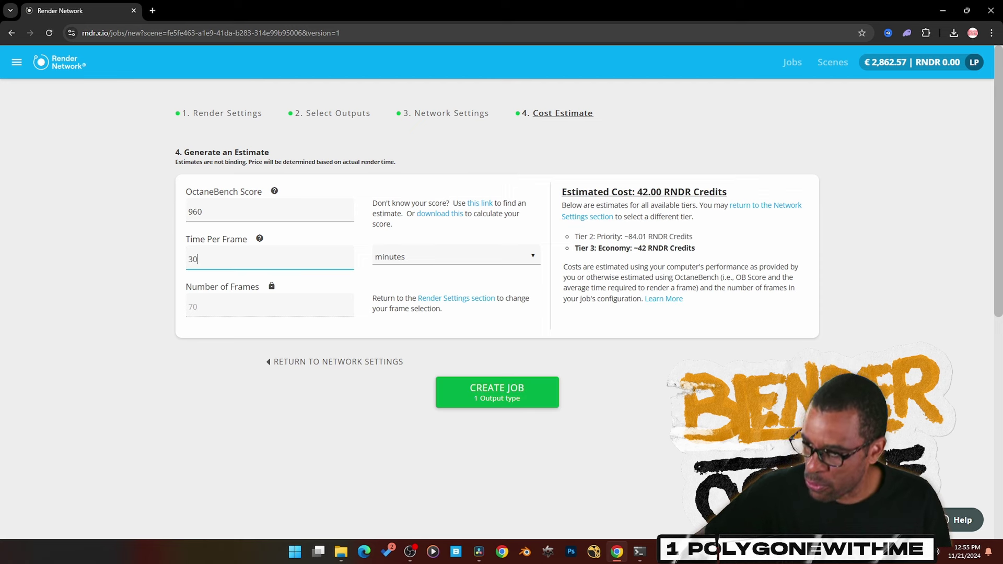
click(439, 262)
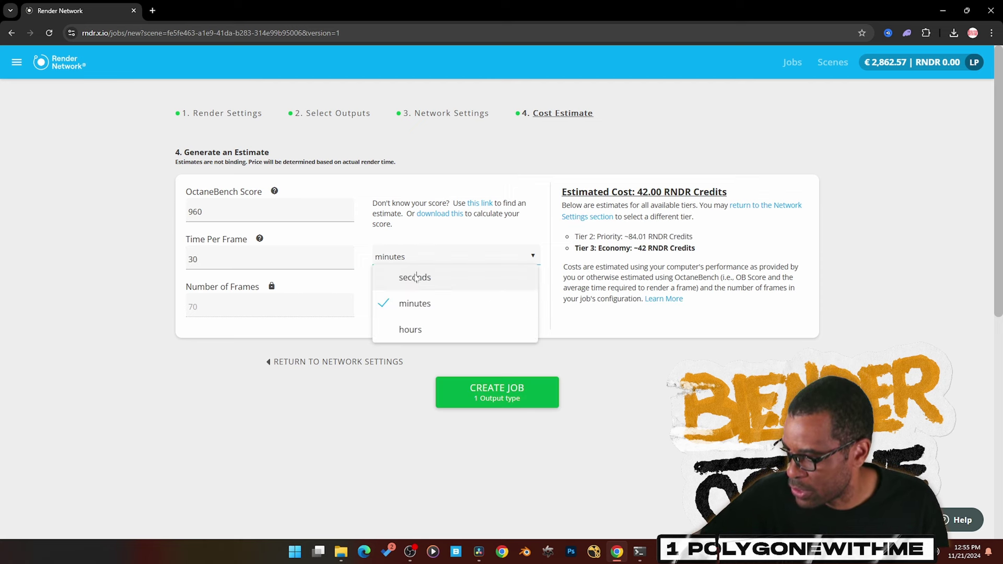
click(395, 279)
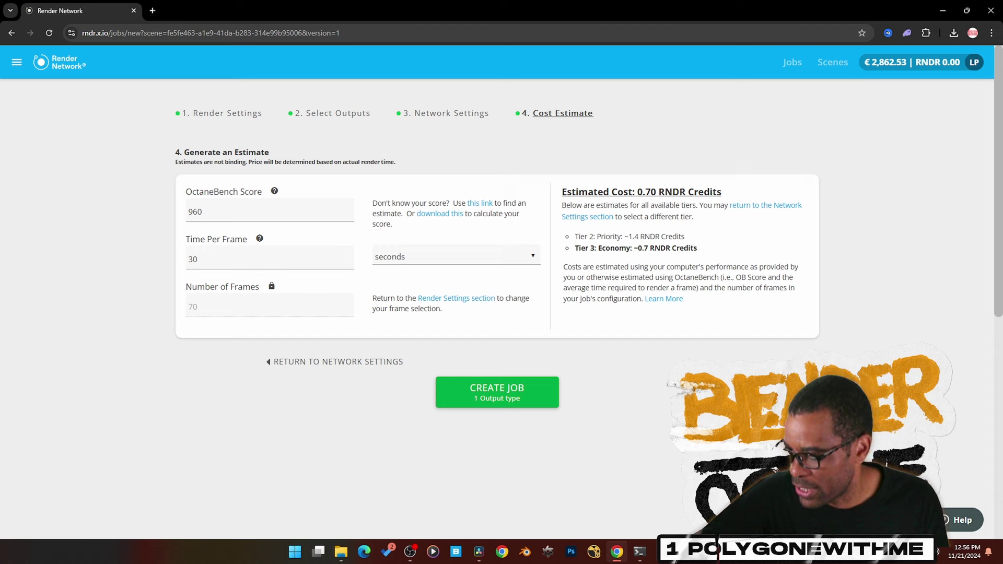
click(490, 387)
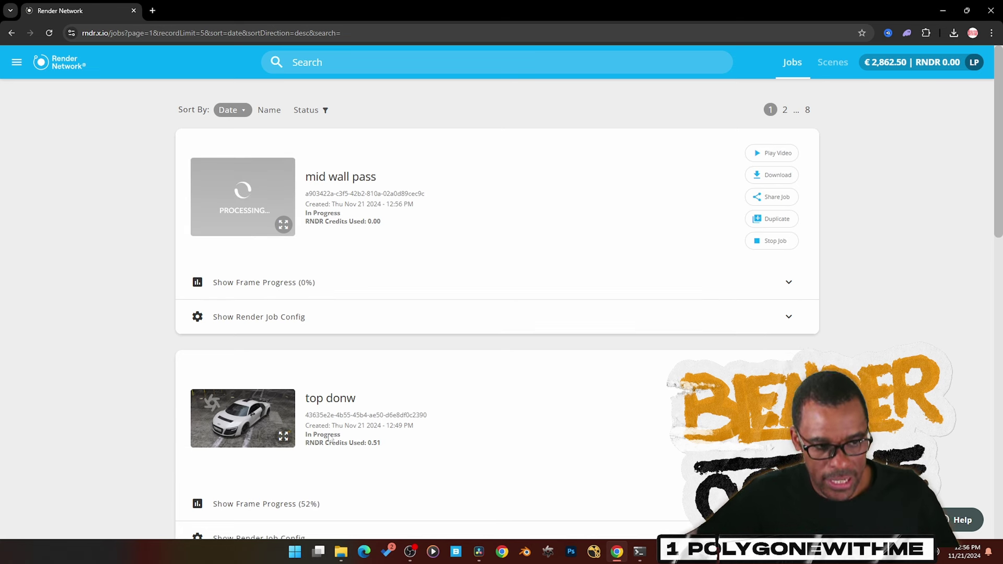
Show the frame progress of the mid wall pass and top donw jobs.
click(280, 284)
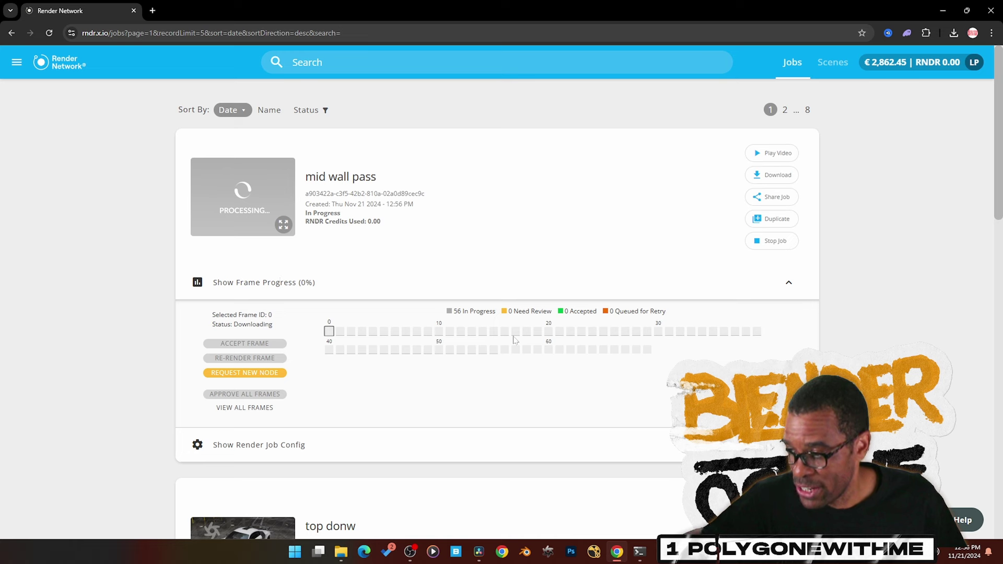
scroll(515, 341, down, 5)
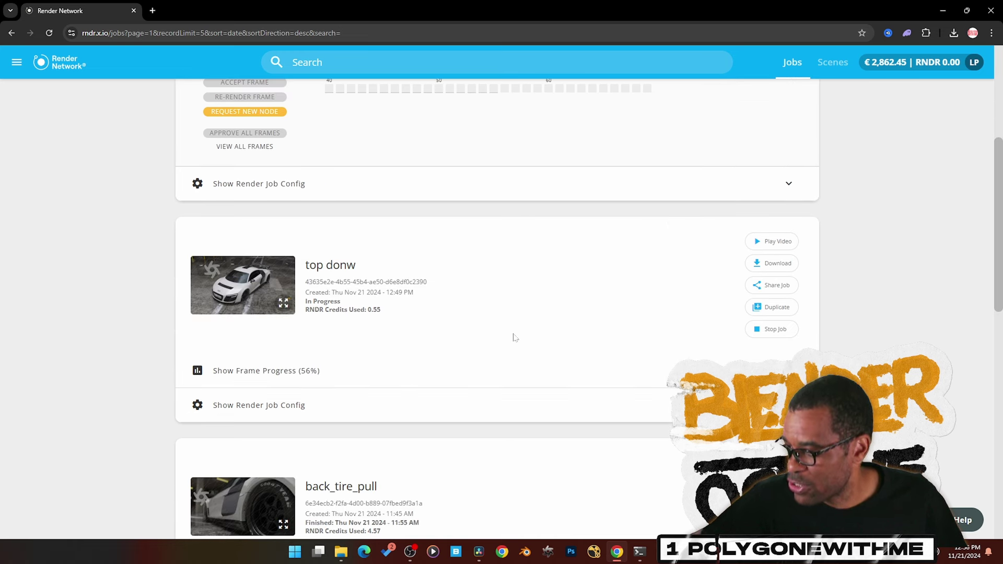
click(302, 370)
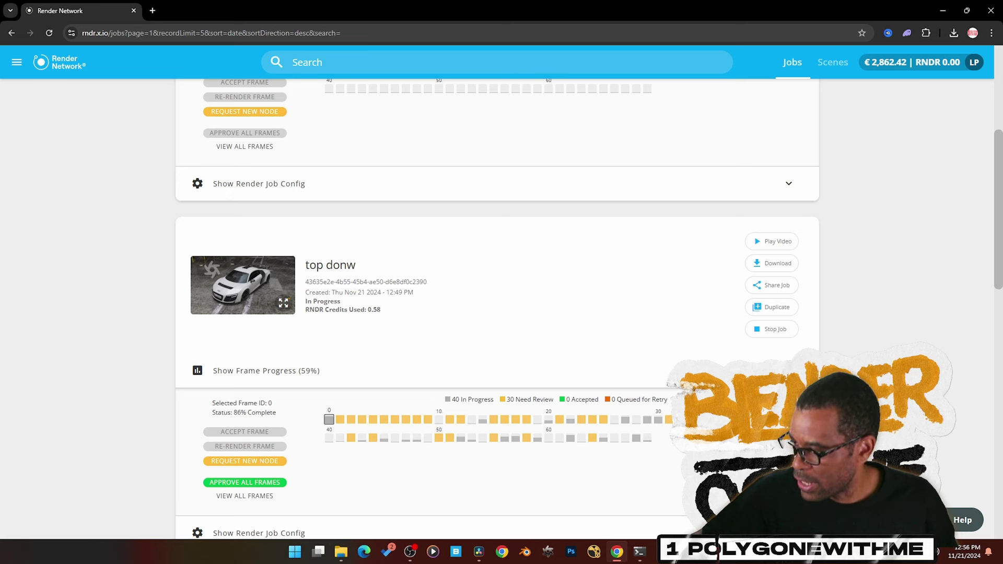
Preview frames 1 and 2 of the top donw job at enlarged size, then close the preview.
click(341, 420)
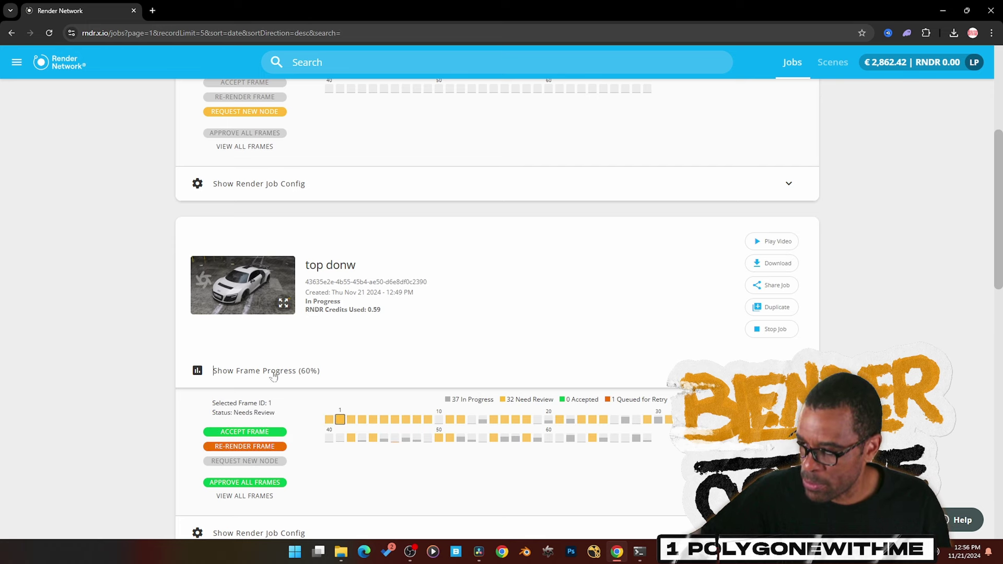
click(273, 309)
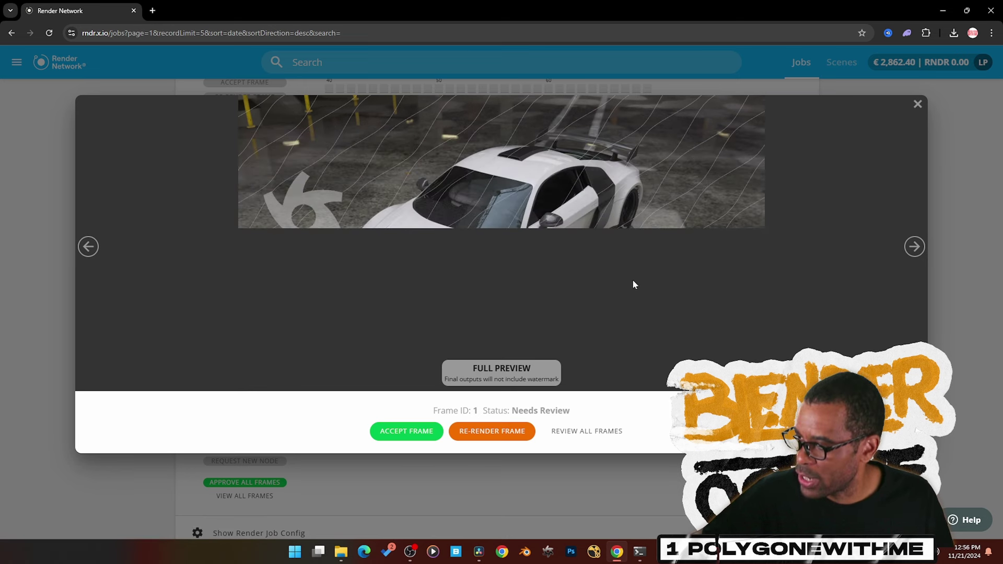
click(912, 250)
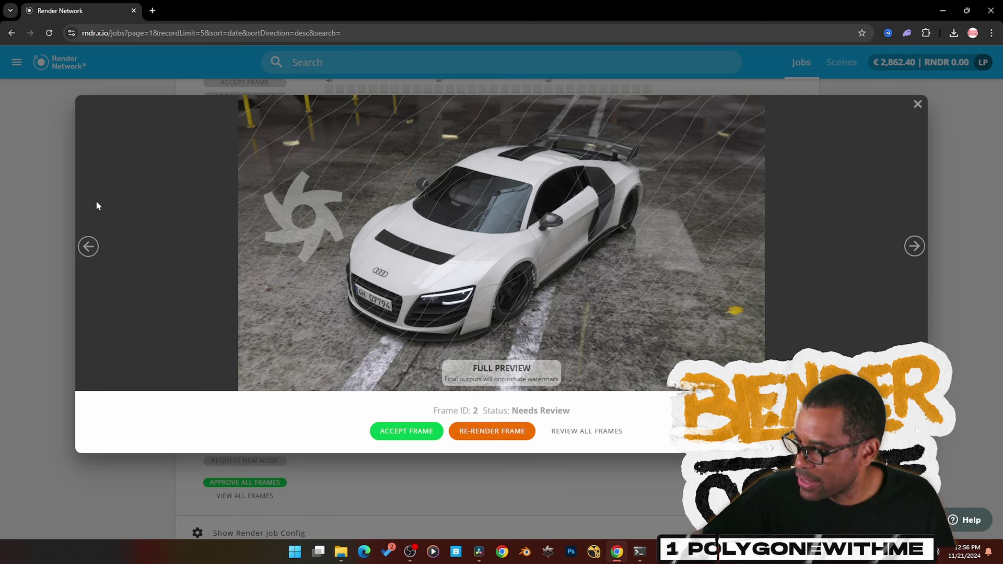
click(935, 208)
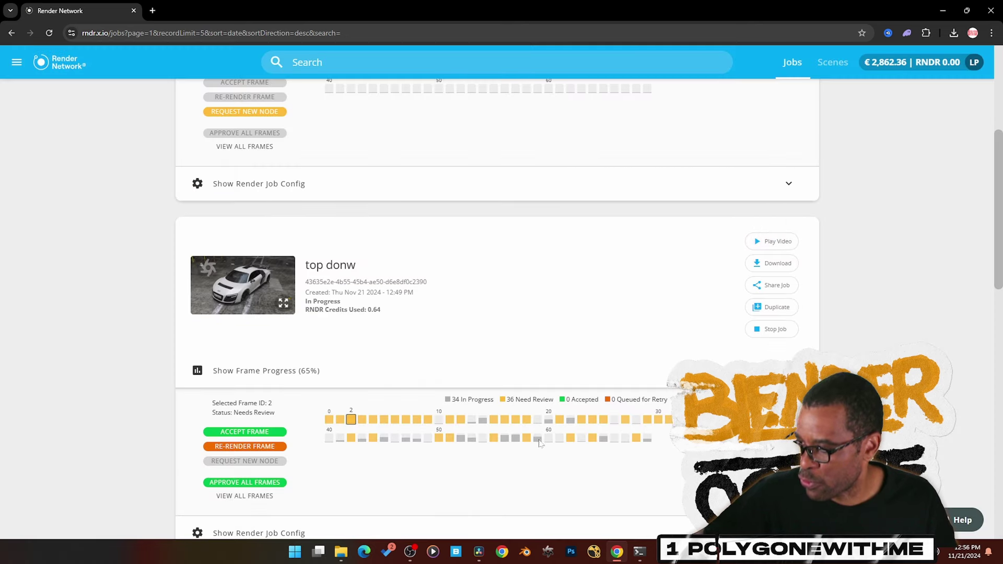
Play the frames of the top donw job as a video.
scroll(606, 465, down, 3)
scroll(585, 425, up, 2)
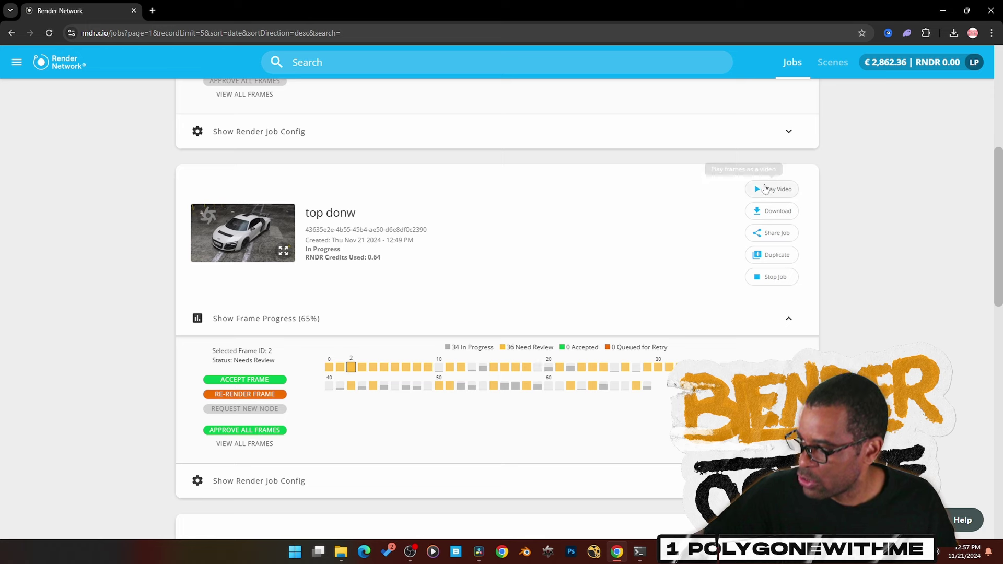
key(F5)
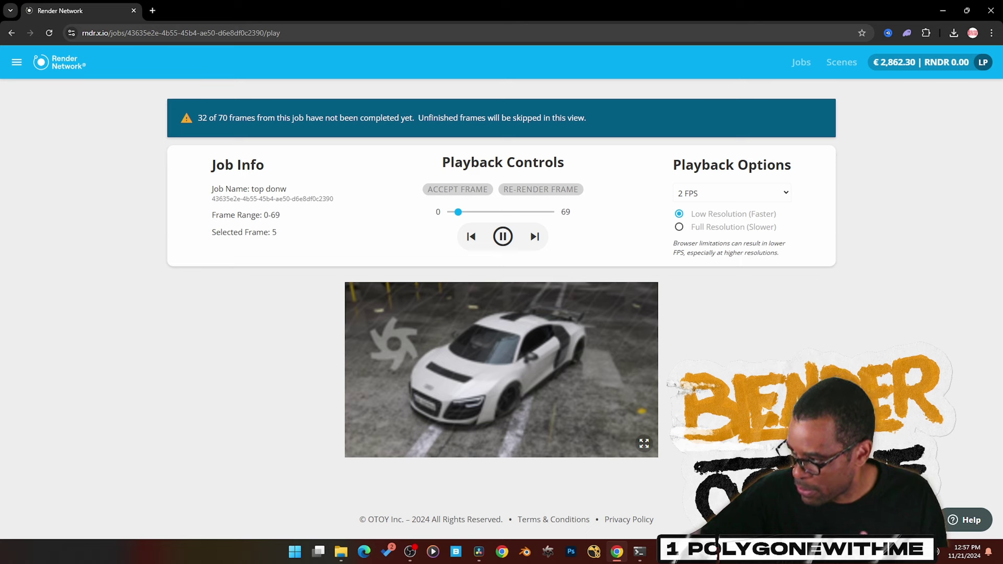
Return to the jobs list and show the frame progress of the back_tire_pull job.
click(11, 33)
scroll(527, 355, down, 1)
scroll(526, 356, down, 5)
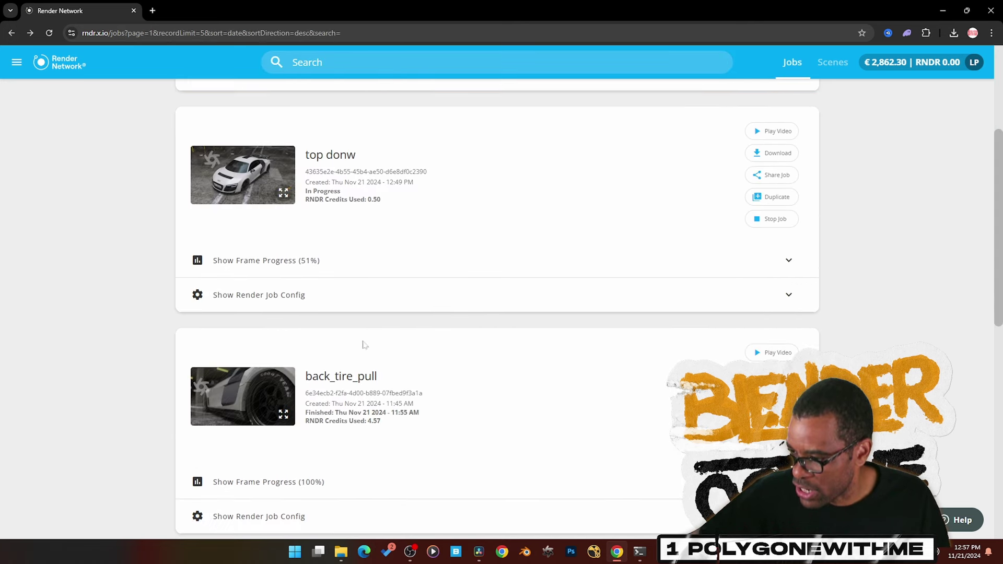
click(340, 377)
scroll(418, 443, down, 2)
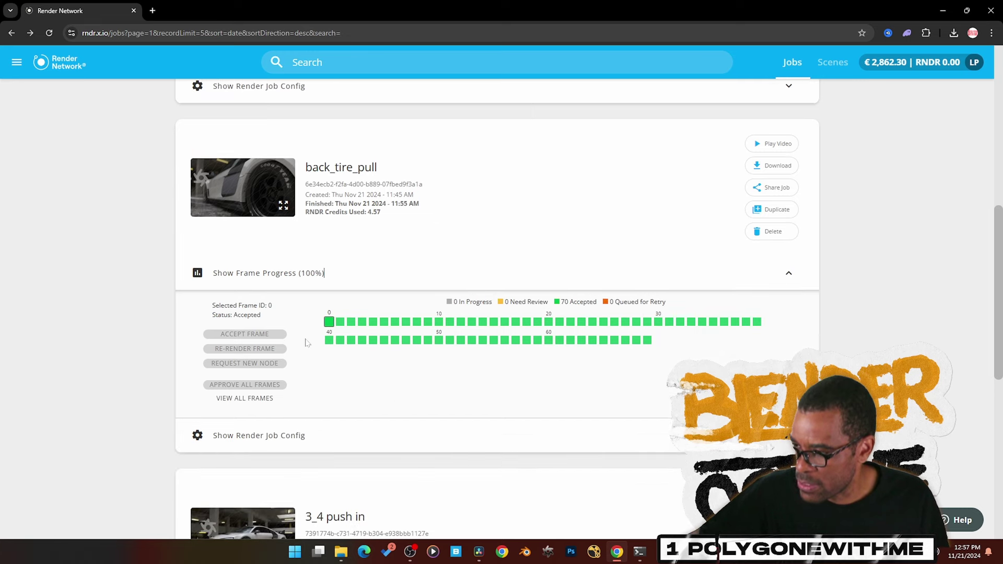
Generate download links for all back_tire_pull frames with both passes, and check the Instant Download list in Render Network Manager.
click(777, 166)
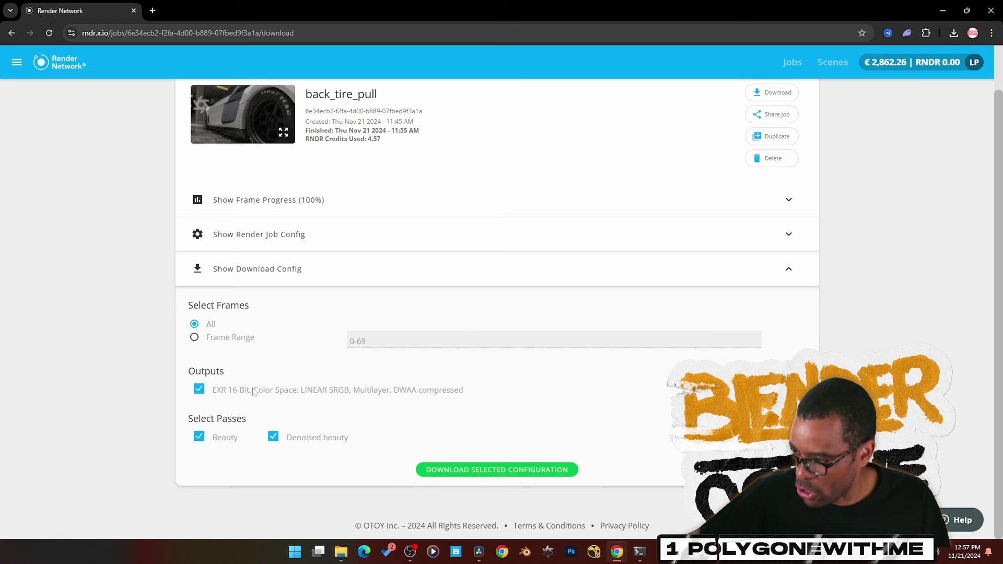
click(497, 471)
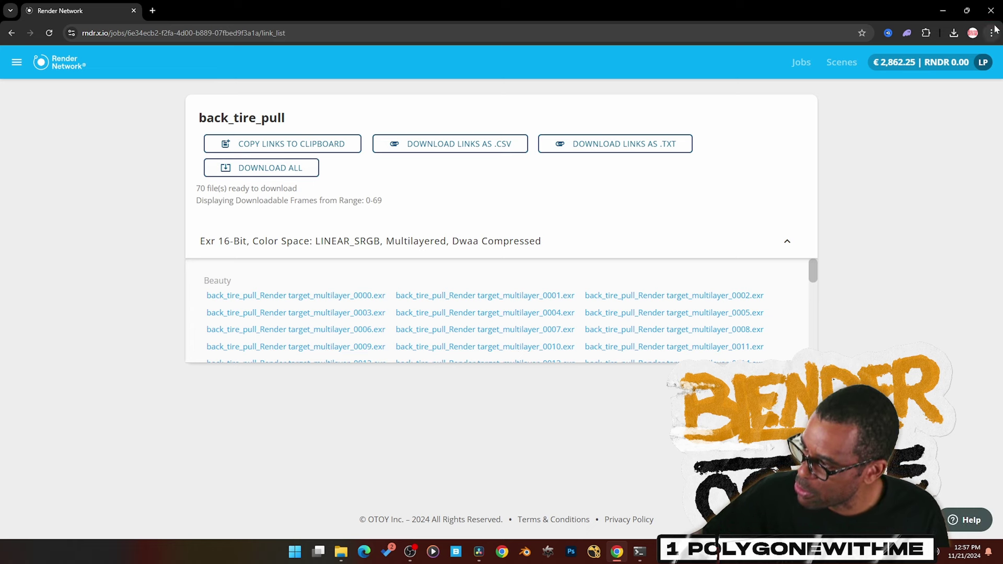
click(594, 551)
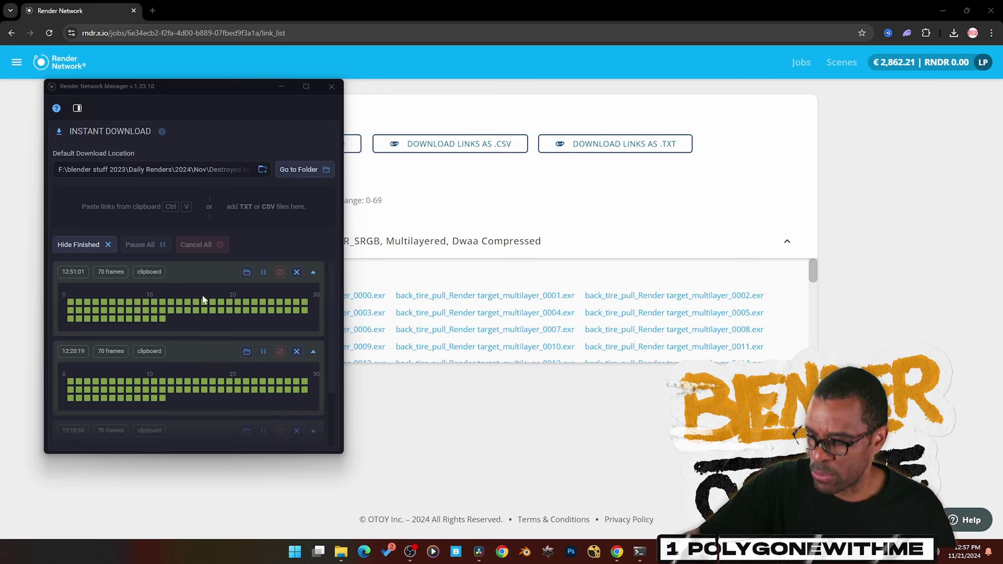
click(548, 350)
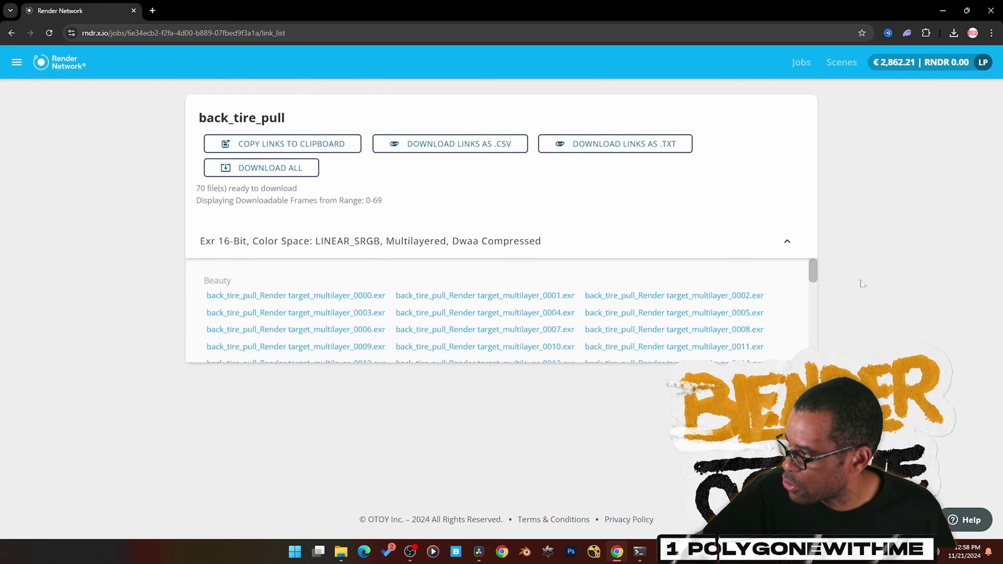